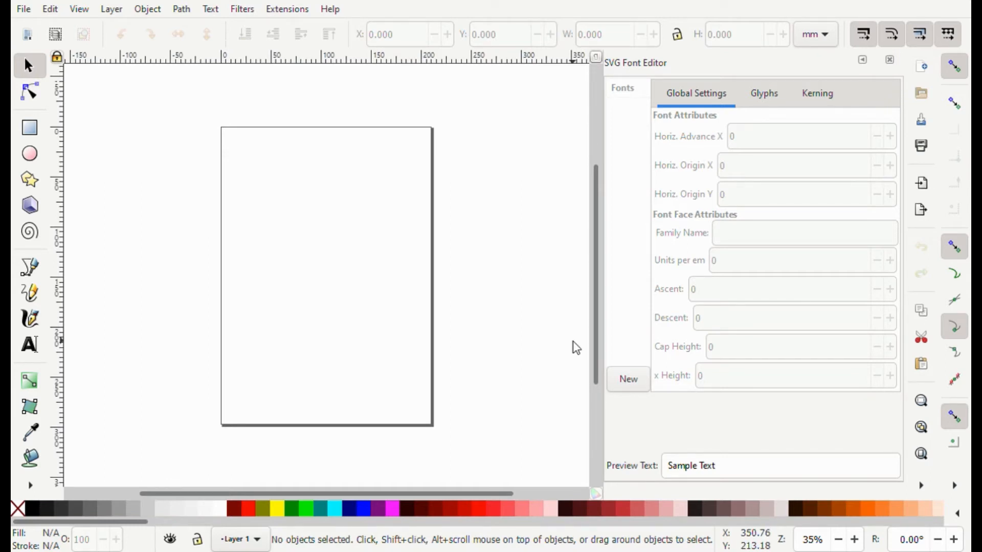
Create a new SVG font and rename it with the author's first name.
left_click(628, 381)
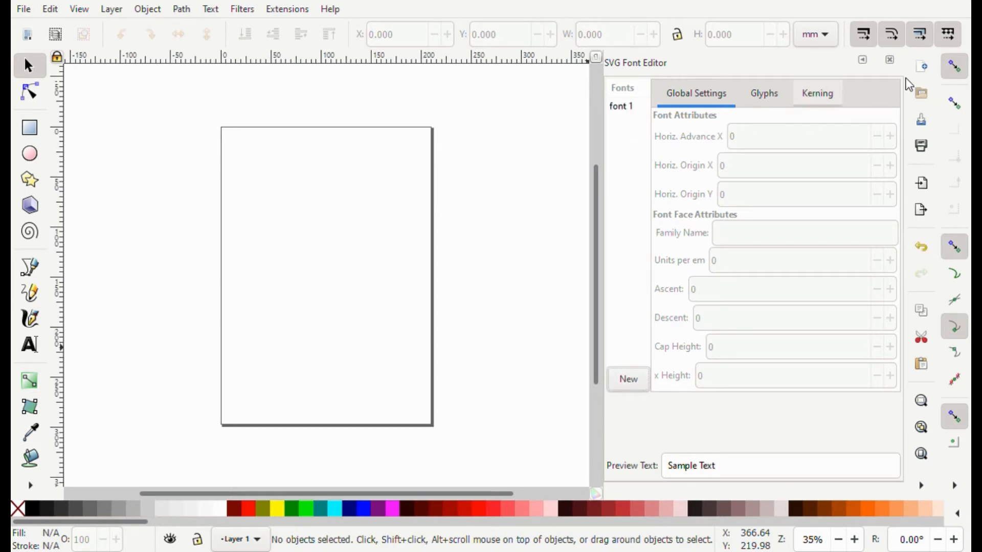
left_click(628, 107)
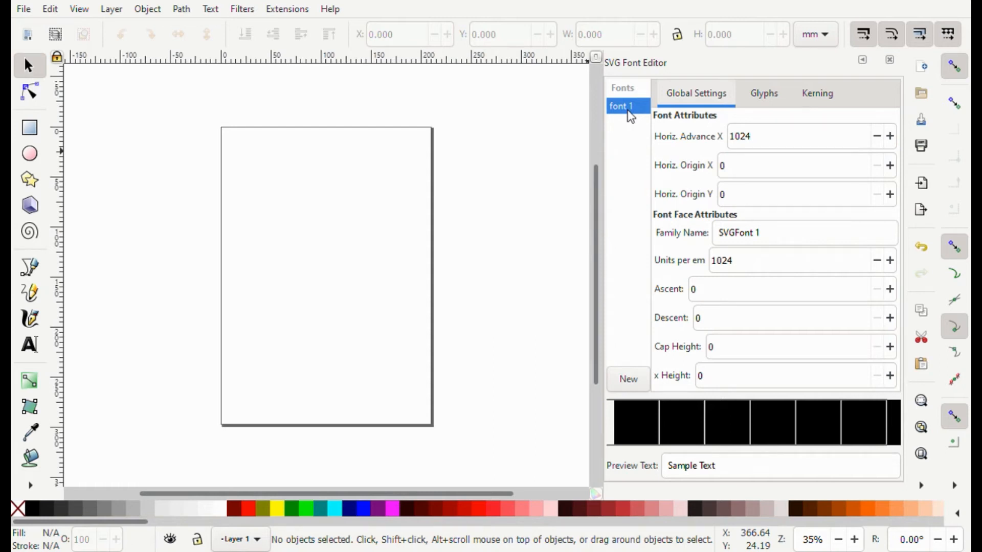
left_click(629, 109)
key("BackSpace")
type("Joshua")
key("Return")
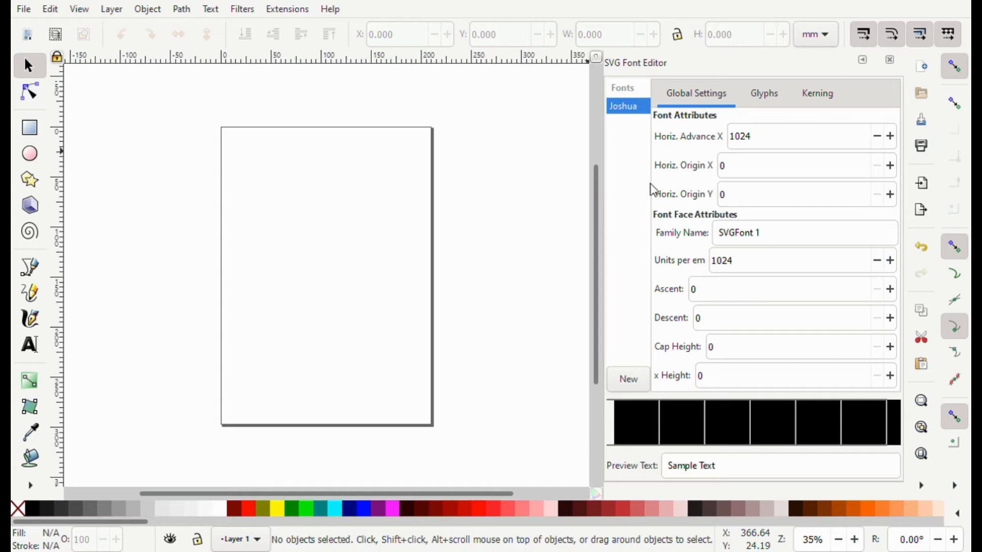
Add a new glyph to the font's glyph list.
left_click(758, 106)
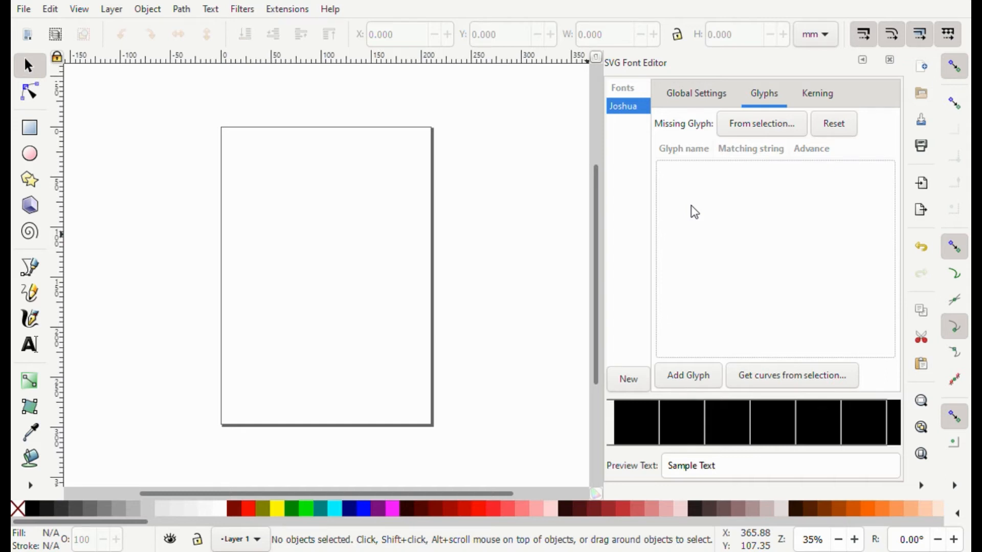
left_click(687, 375)
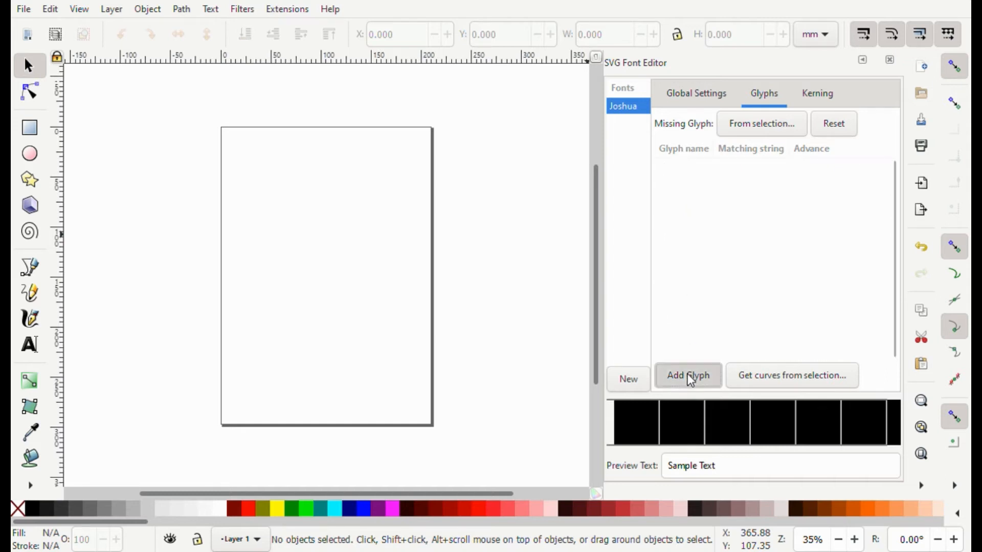
left_click(689, 305)
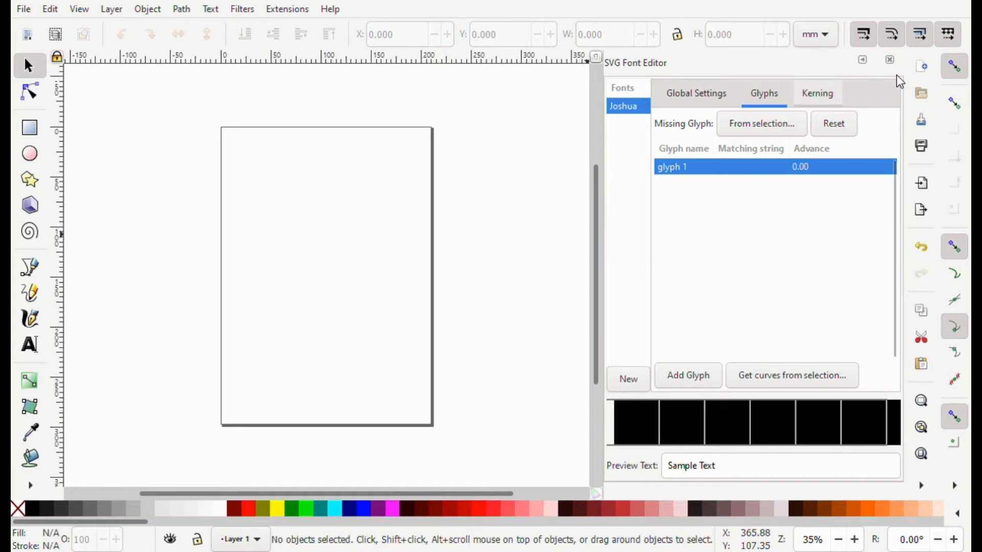
left_click(722, 219)
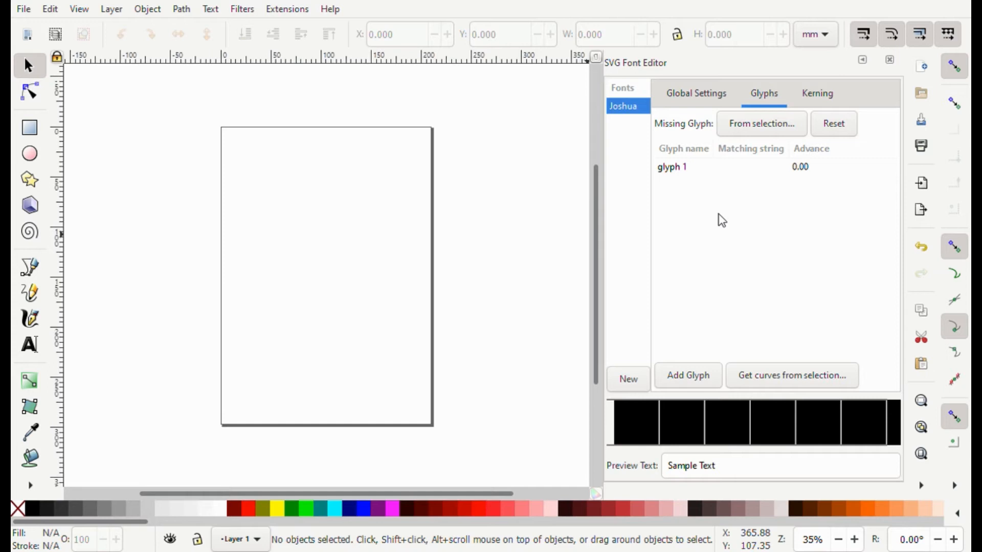
Rename the new glyph as "a".
left_click(684, 171)
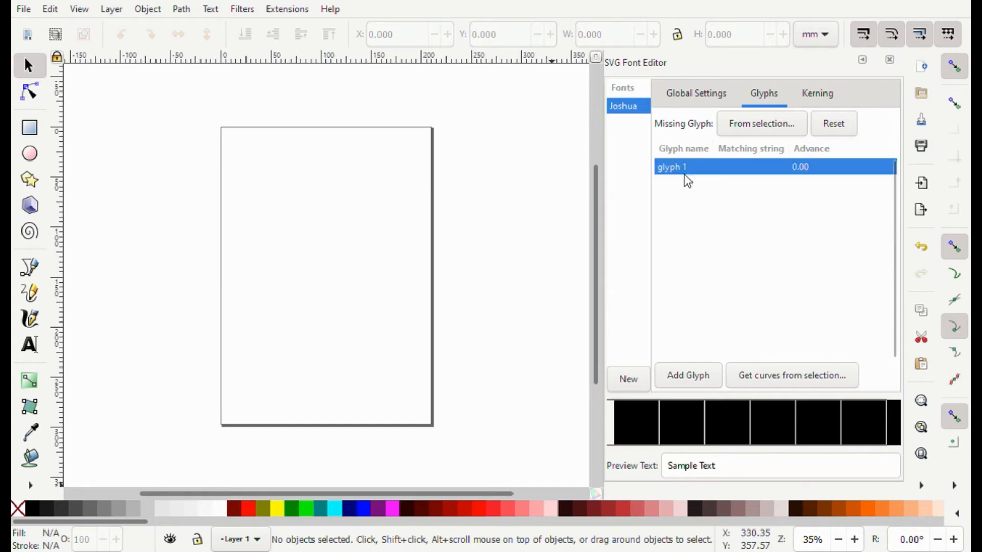
left_click(681, 171)
key("BackSpace")
key("BackSpace")
key("BackSpace")
key("BackSpace")
key("BackSpace")
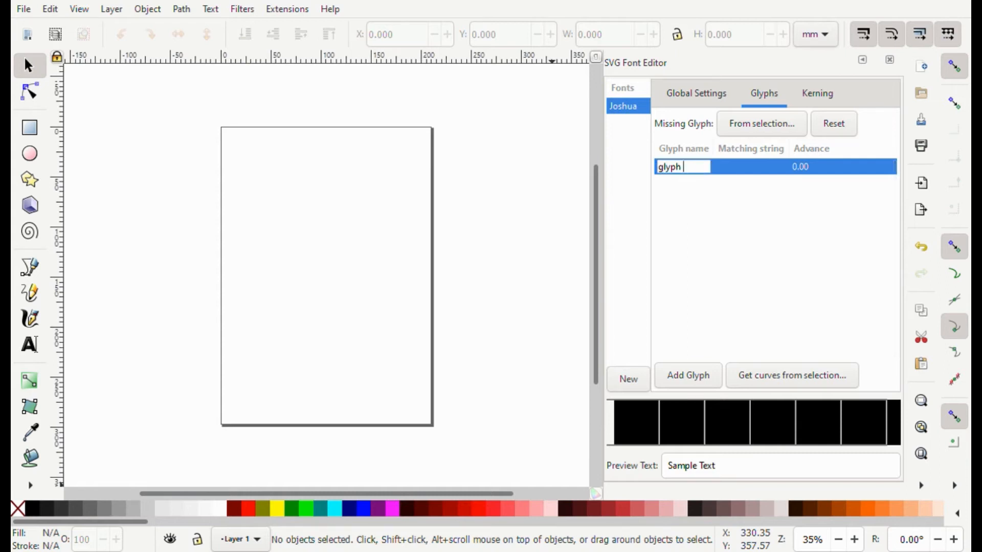
key("BackSpace")
key("BackSpace")
type("a")
left_click(756, 200)
Set the matching string of glyph "a" to "a".
left_click(768, 167)
left_click(769, 168)
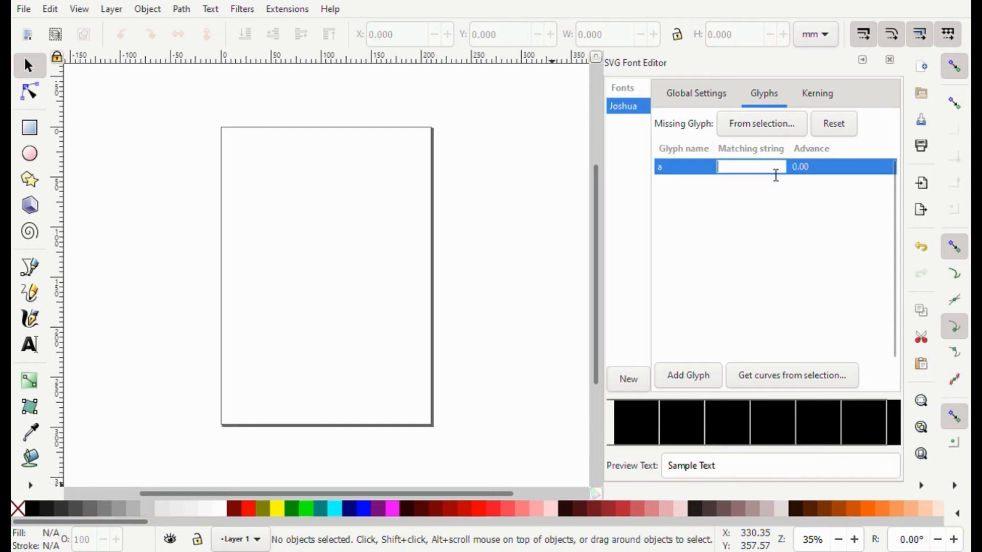
type("a")
left_click(793, 190)
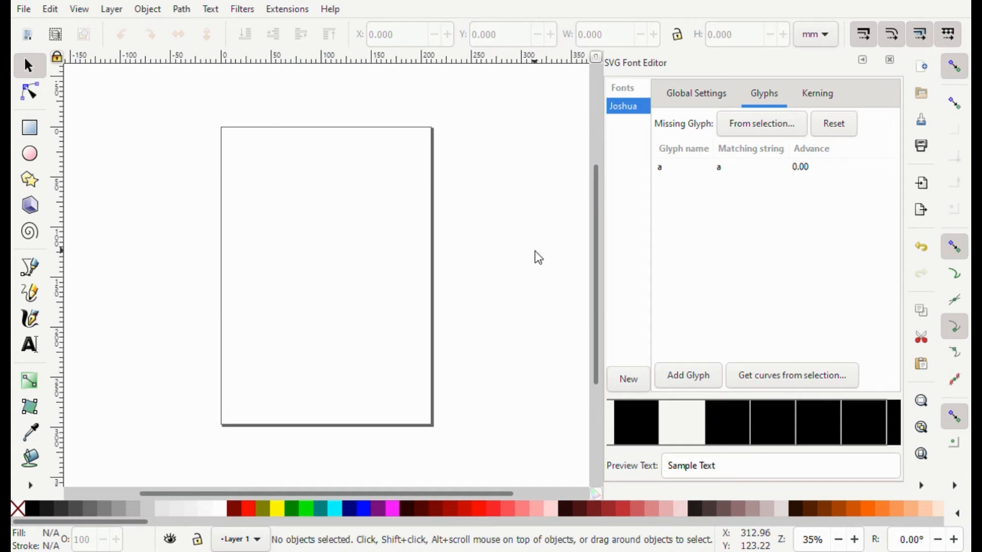
Draw a freehand lowercase "a" in the middle of the page with the Pencil tool and try to assign its curves to the glyph.
left_click(39, 317)
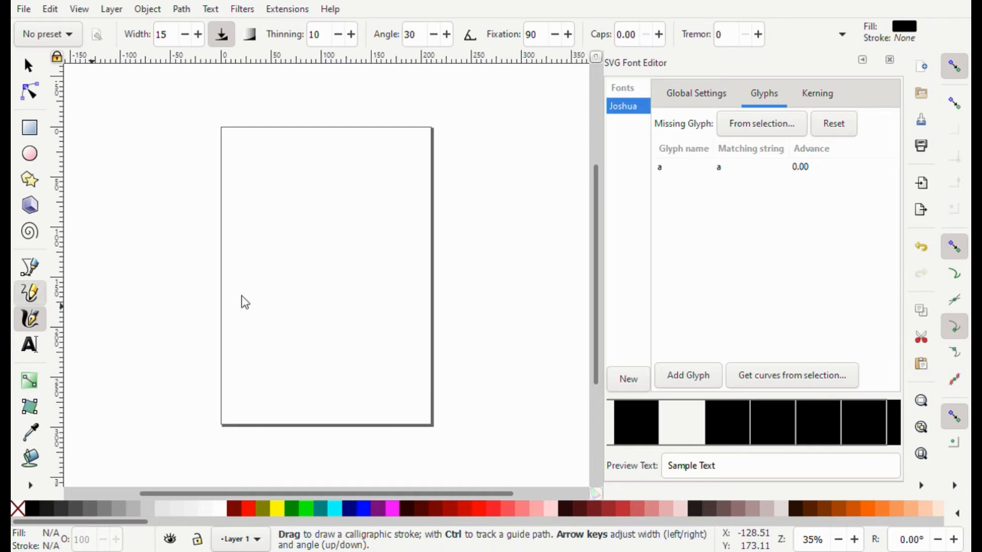
key("p")
mouse_move(337, 292)
left_mouse_down()
mouse_move(254, 286)
mouse_move(297, 242)
mouse_move(335, 267)
mouse_move(369, 342)
mouse_move(409, 314)
left_mouse_up()
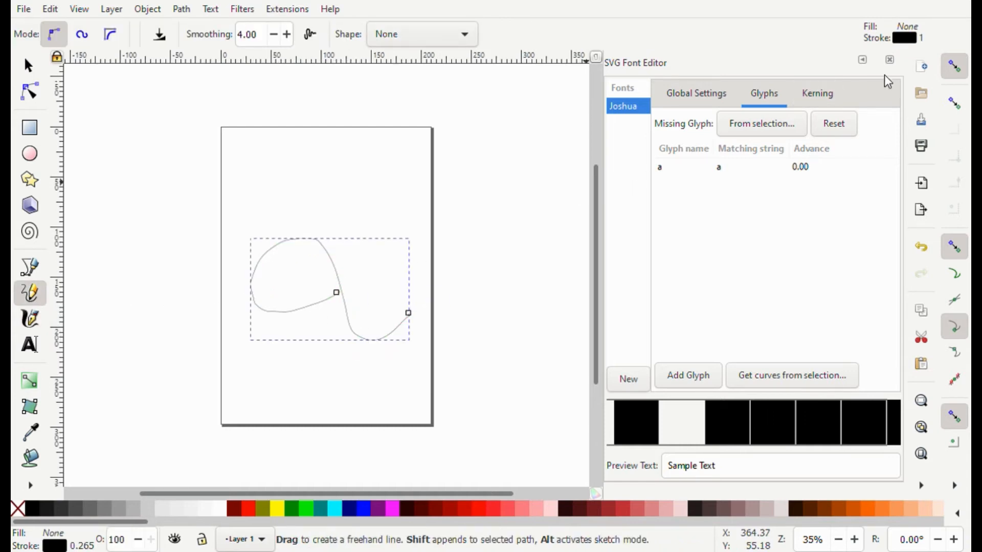
key("alt")
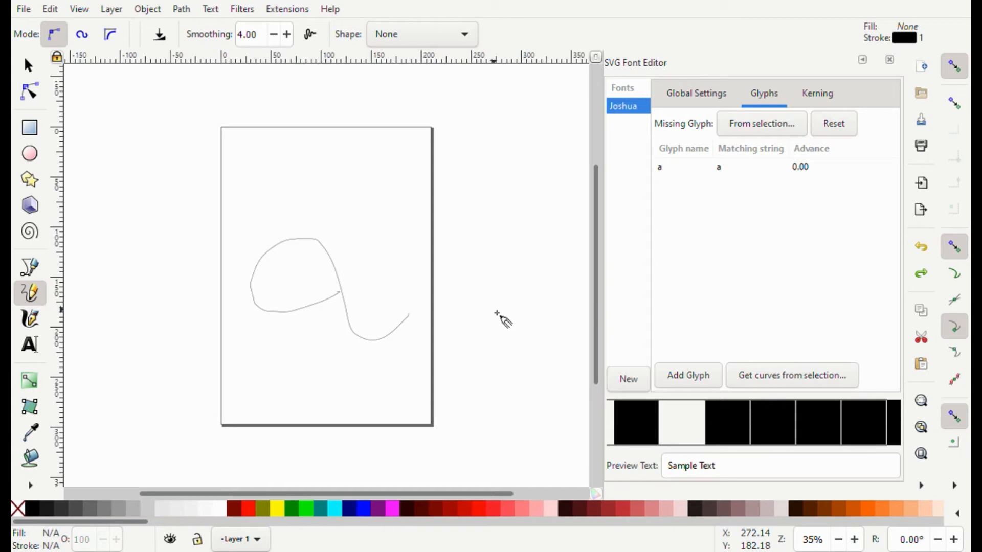
left_click(762, 375)
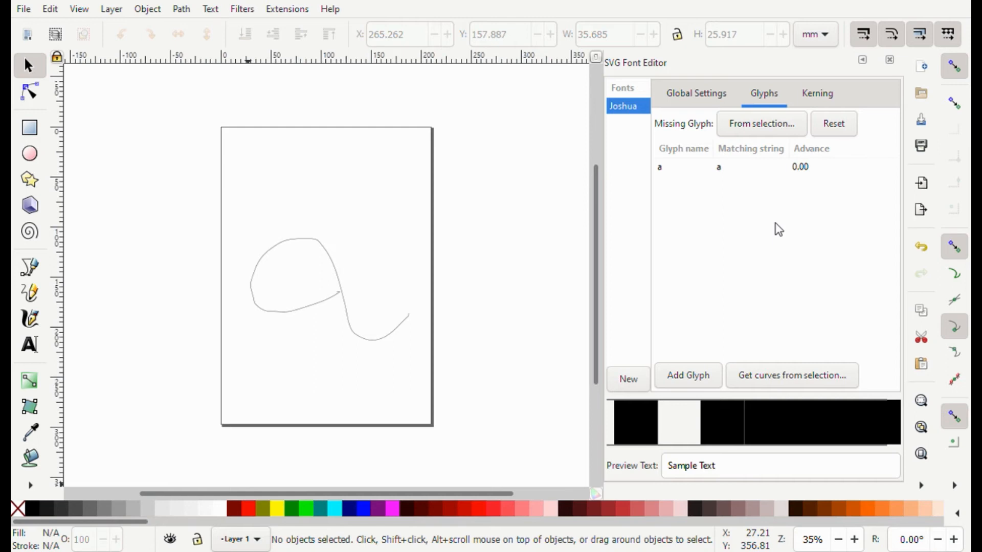
Examine the font's global settings, including horizontal advance, horizontal origin and family name, alongside the glyph list.
left_click(691, 101)
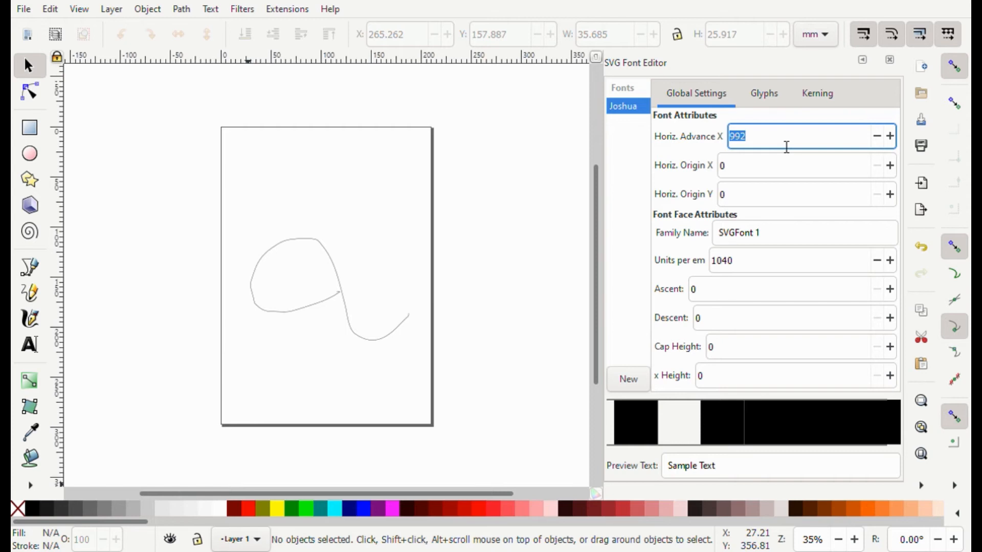
left_click(760, 100)
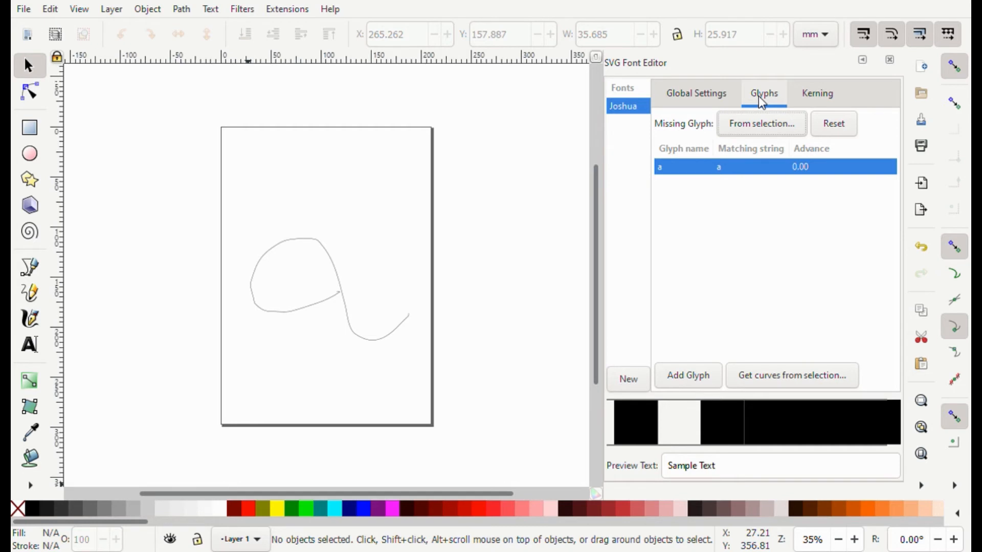
left_click(709, 94)
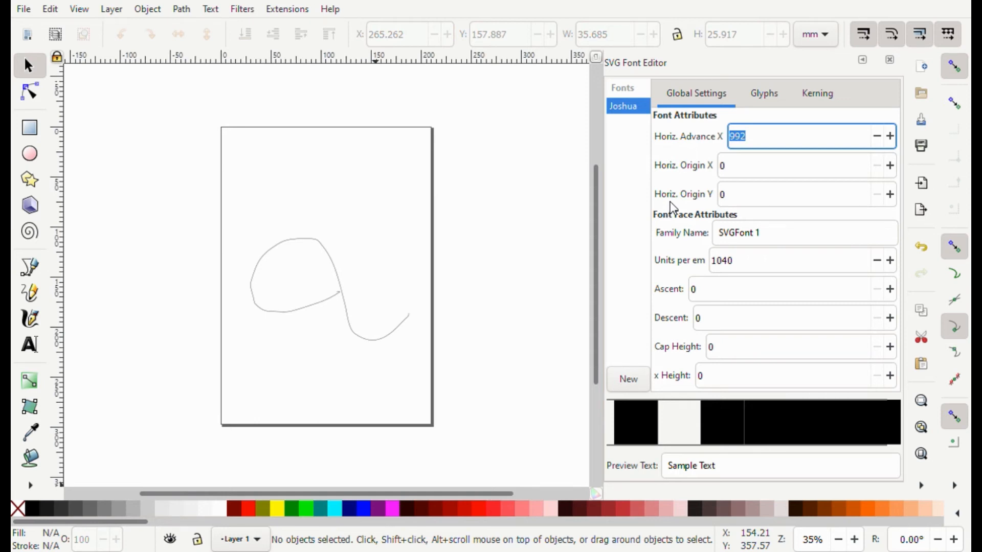
left_click(772, 173)
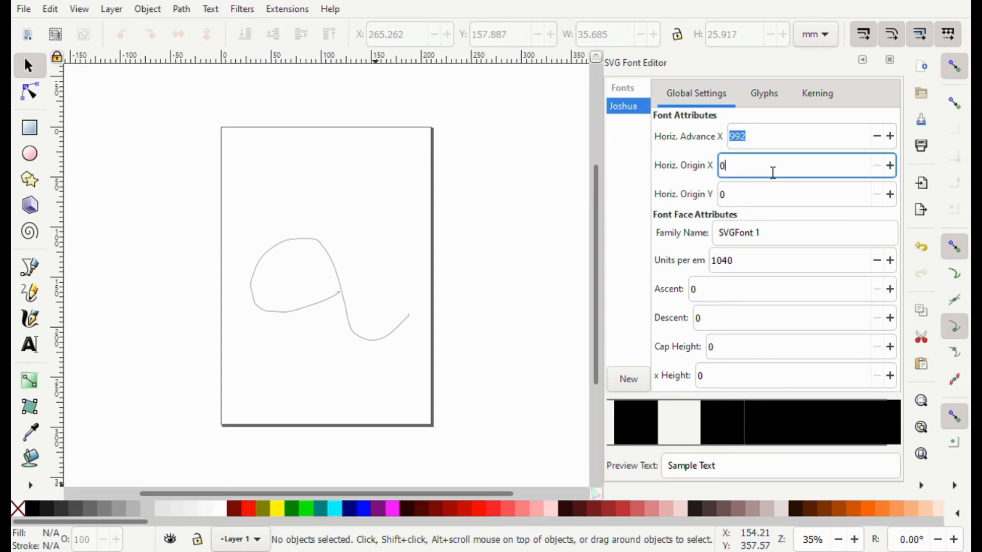
left_click(889, 166)
left_click(878, 169)
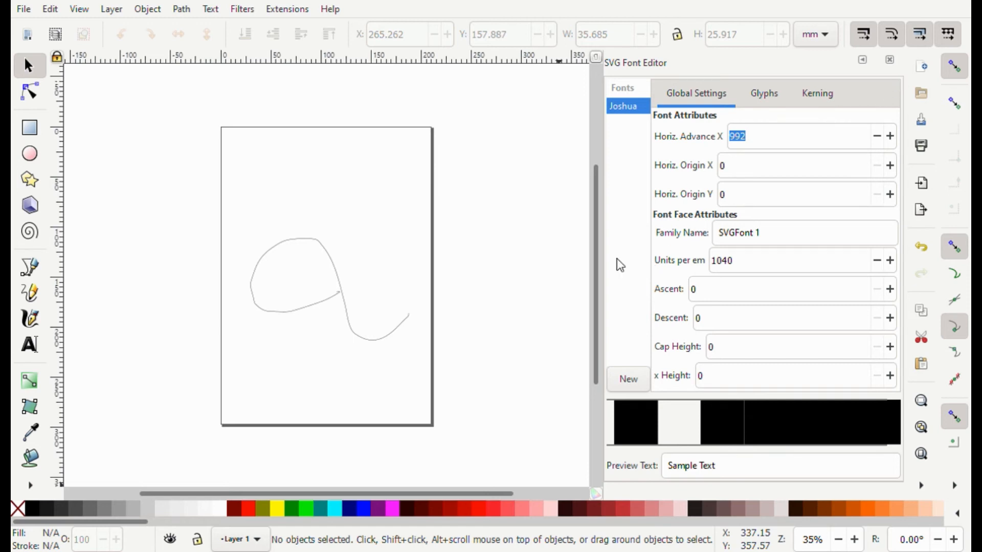
left_click(782, 244)
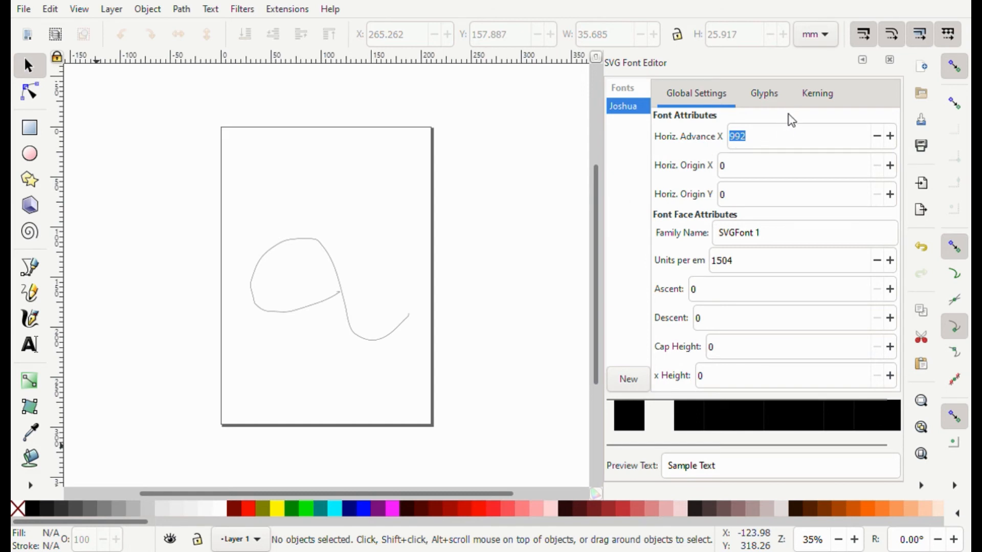
Review the font's kerning options for glyph pairs and return to the glyph list.
left_click(805, 102)
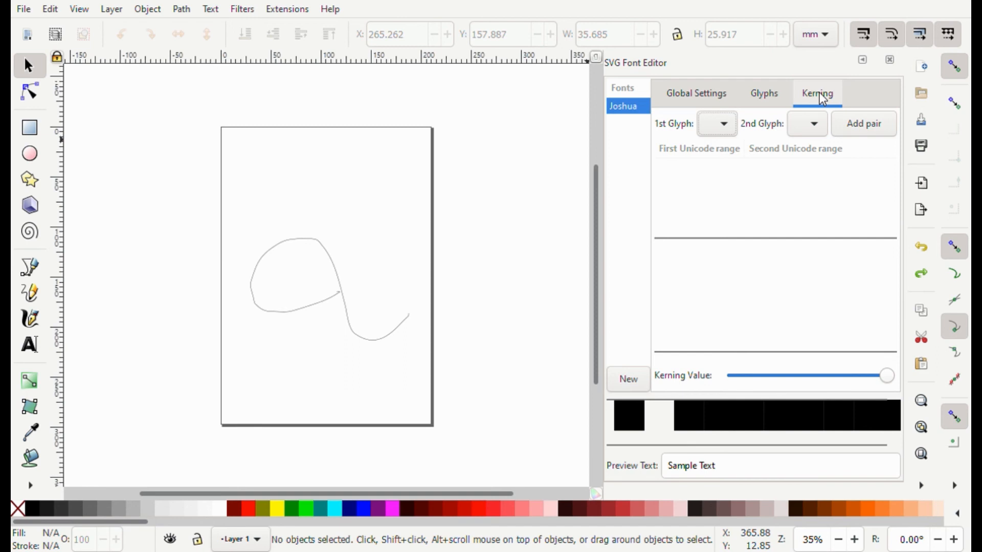
left_click(766, 190)
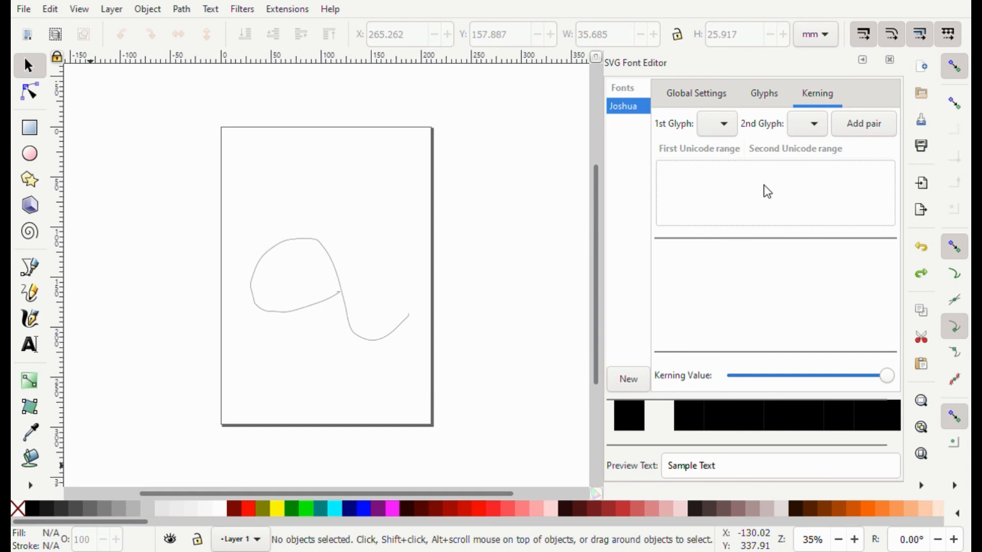
left_click(764, 93)
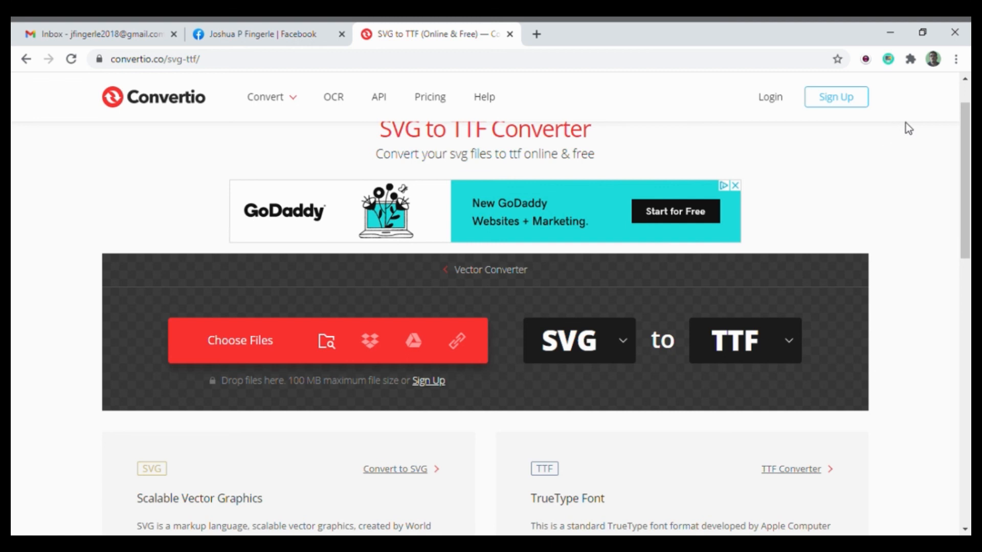
Switch to the browser and look over Convertio's SVG to TTF Converter page.
scroll(810, 207, "up", 1)
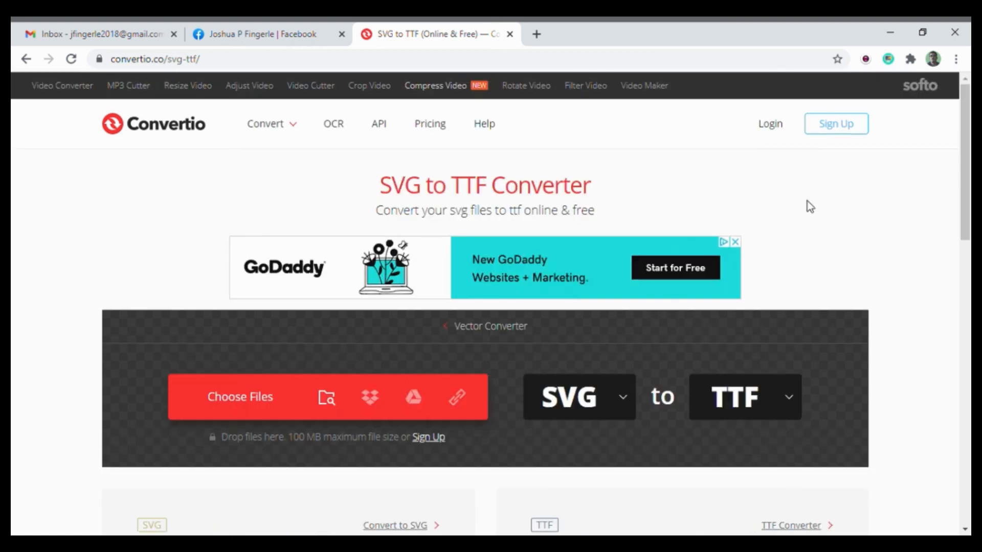